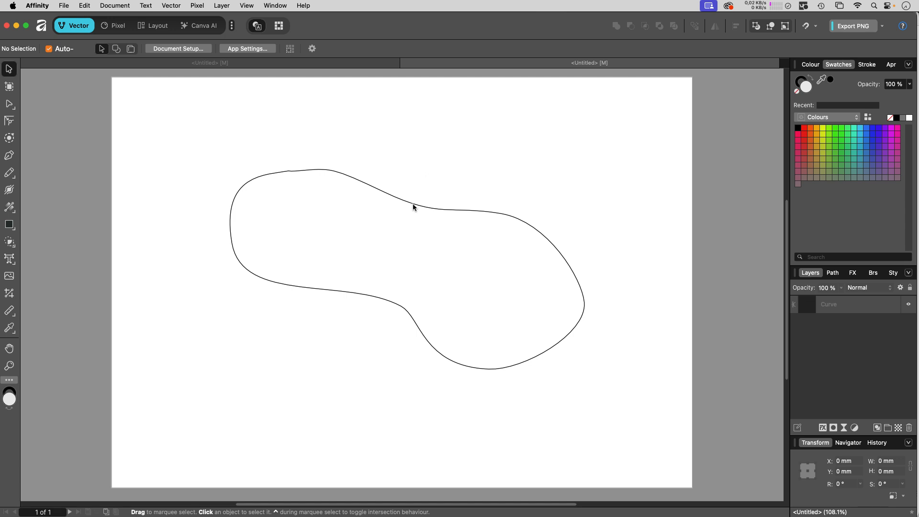
# - Select the blob curve and load the Hatches swatch palette
pyautogui.click(414, 207)
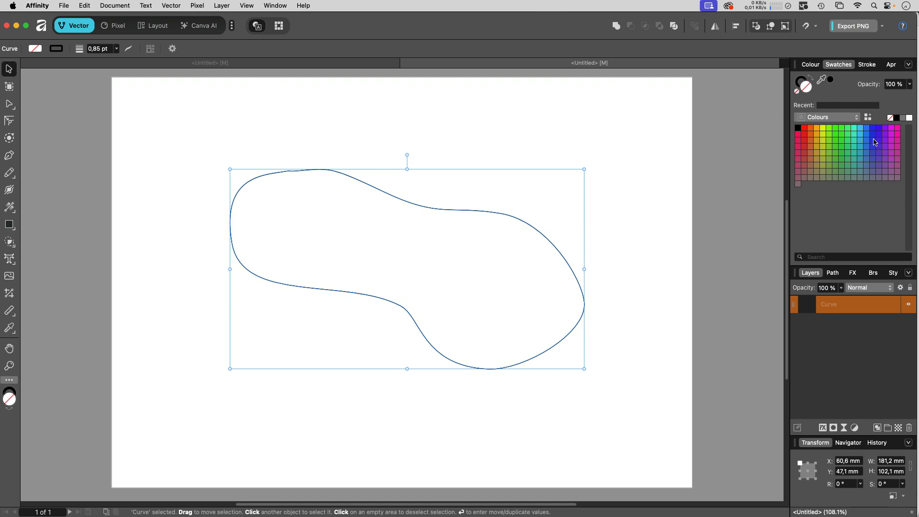
pyautogui.click(854, 120)
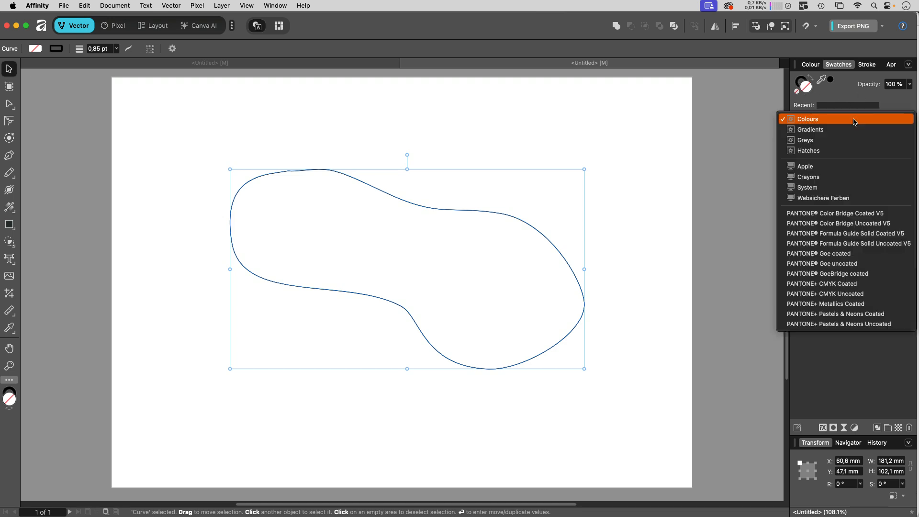
pyautogui.click(811, 152)
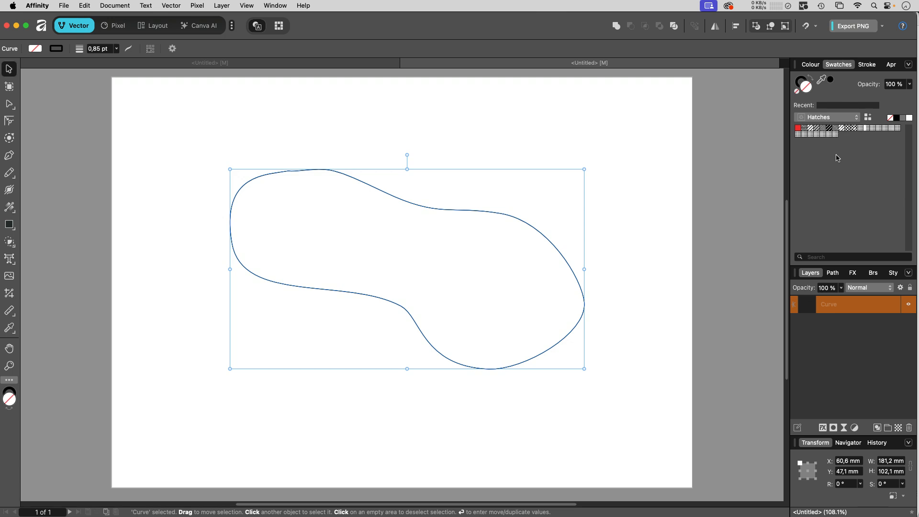
pyautogui.click(9, 207)
# - Keep the context on Fill and set the blob's fill type to Hatch
pyautogui.click(47, 49)
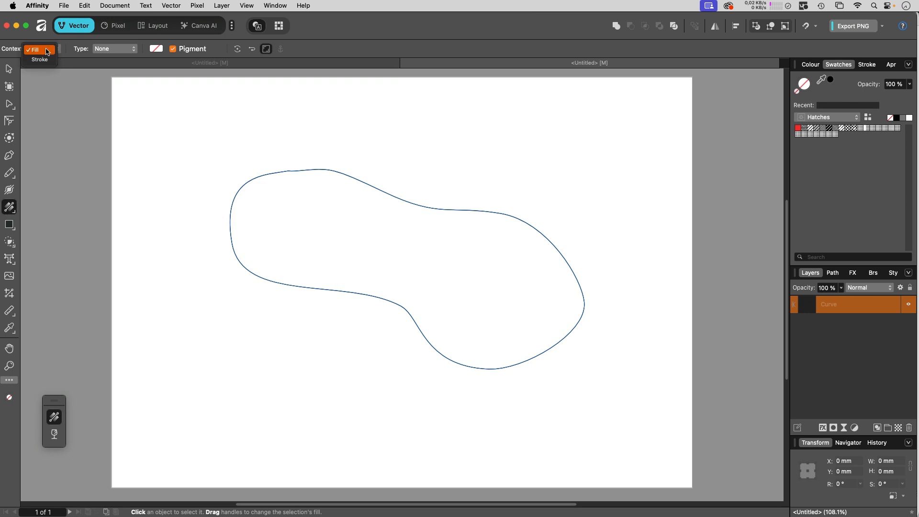
pyautogui.click(45, 48)
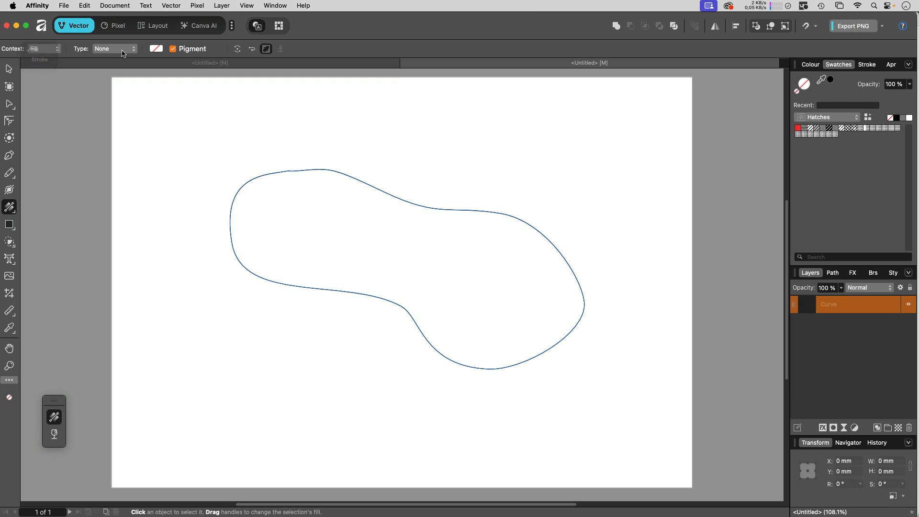
pyautogui.click(123, 51)
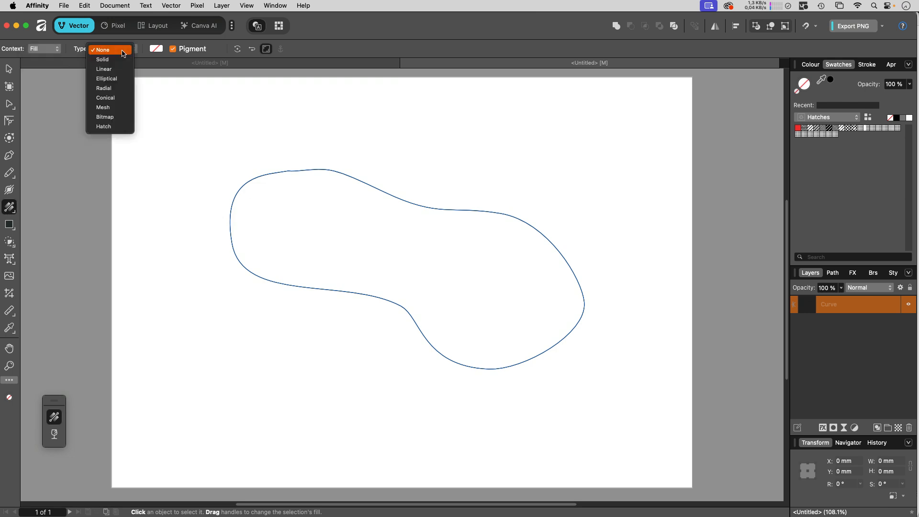
pyautogui.click(123, 126)
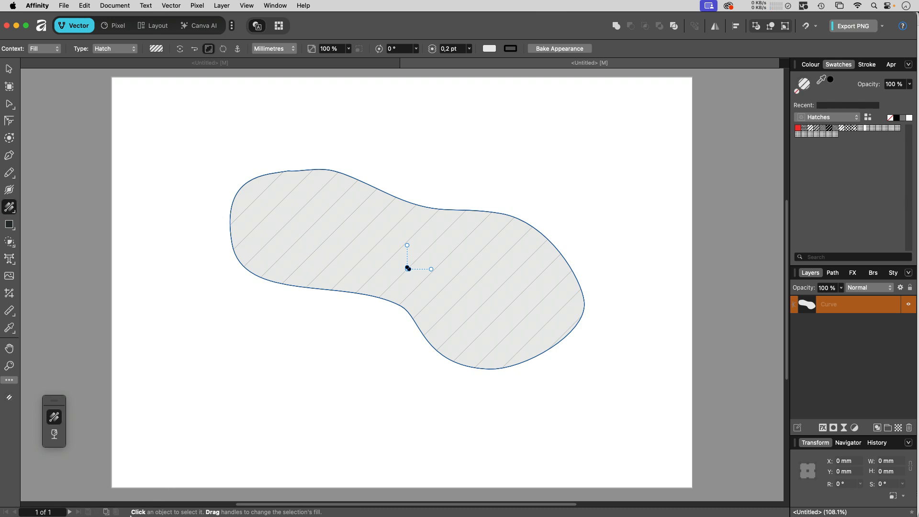
# - Rescale the hatch fill to 34% and rotate it to -10.5°
pyautogui.moveTo(209, 499)
pyautogui.moveTo(428, 269)
pyautogui.mouseDown()
pyautogui.moveTo(416, 271)
pyautogui.moveTo(431, 273)
pyautogui.mouseUp()
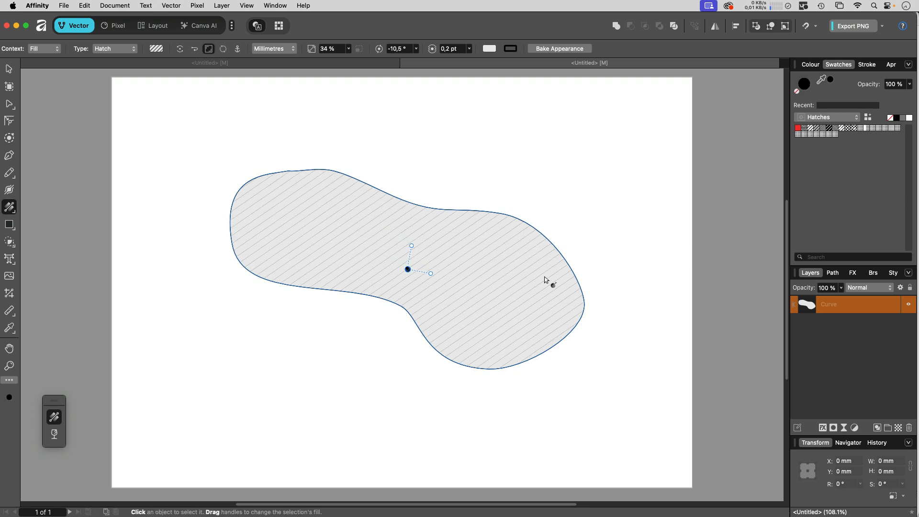
# - Add a dash segment to the first hatch line in the Hatch Pattern editor
pyautogui.click(156, 49)
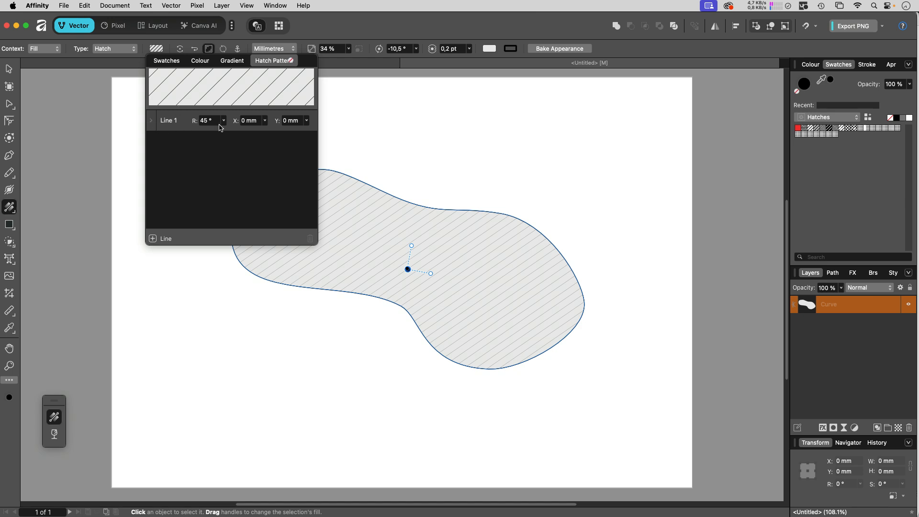
pyautogui.click(151, 121)
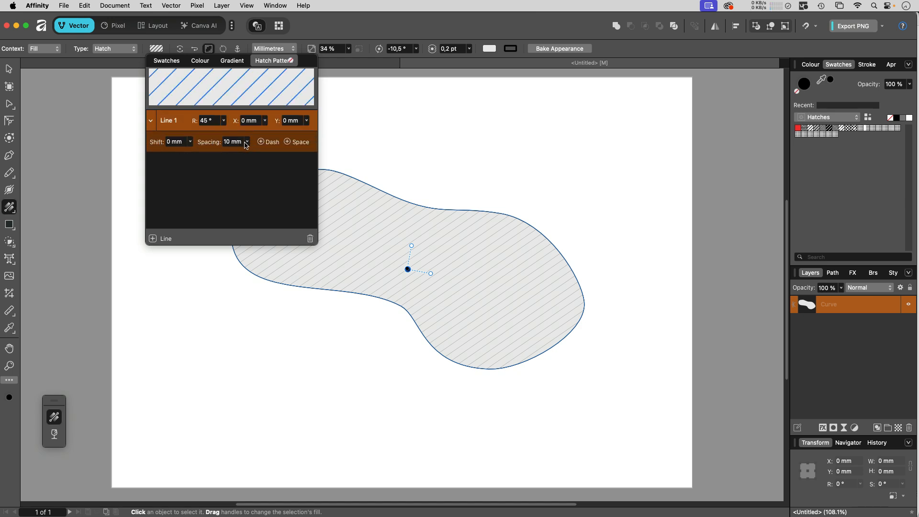
pyautogui.click(262, 141)
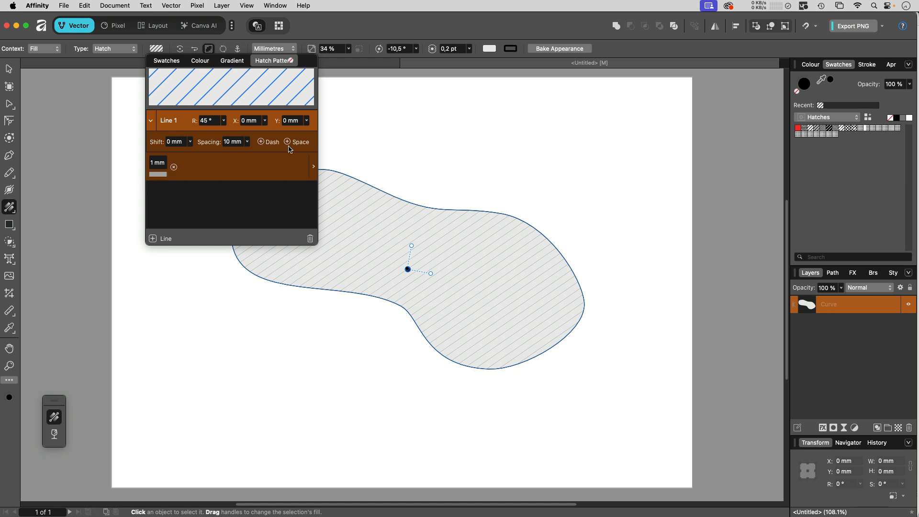
# - Add a second hatch line rotated to 89.3° with 10 mm spacing
pyautogui.click(152, 239)
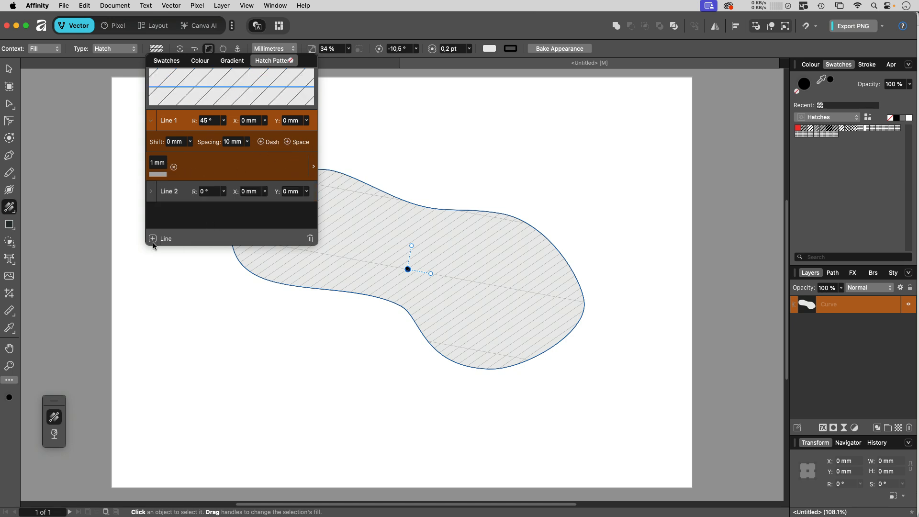
pyautogui.click(223, 192)
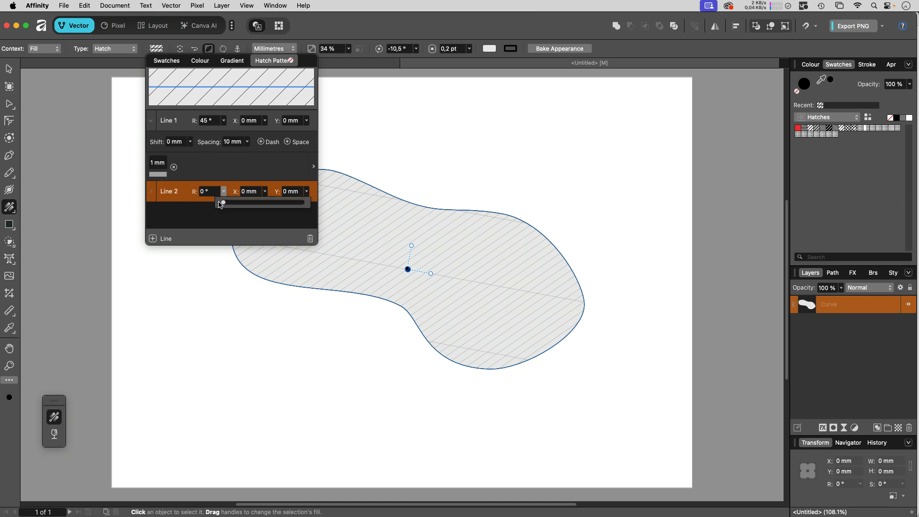
pyautogui.moveTo(221, 203); pyautogui.dragTo(243, 206)
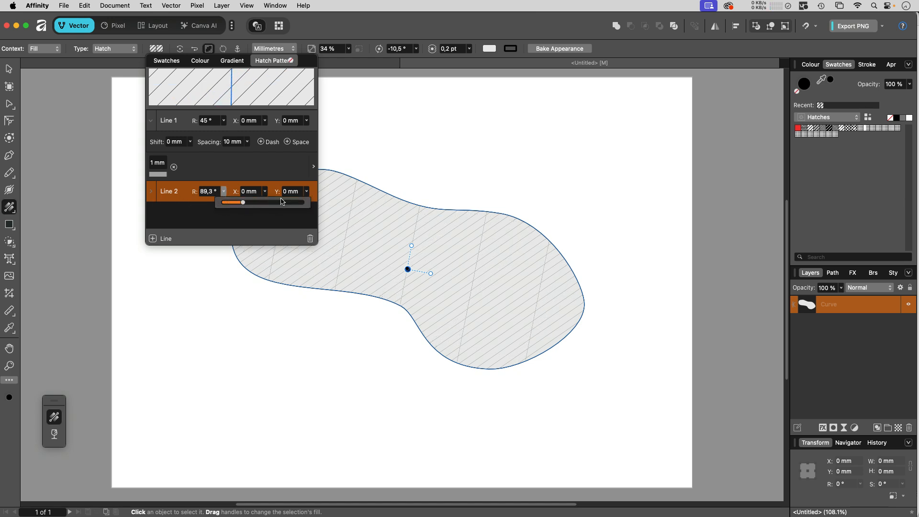
pyautogui.click(151, 191)
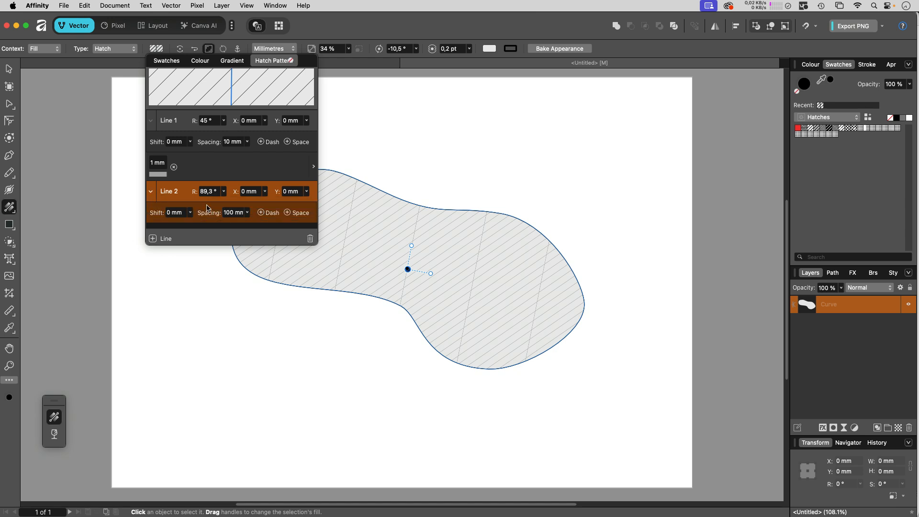
pyautogui.click(232, 213)
pyautogui.write('10')
pyautogui.press('Return')
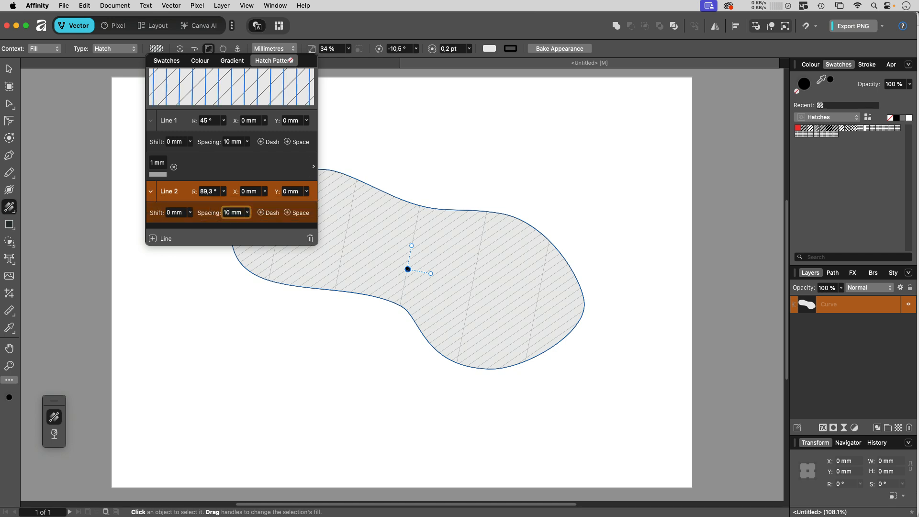
# - Add several more hatch lines to form the cross-hatch, then close the editor
pyautogui.click(153, 239)
pyautogui.click(153, 239)
pyautogui.click(153, 238)
pyautogui.click(153, 239)
pyautogui.doubleClick(153, 238)
pyautogui.click(153, 239)
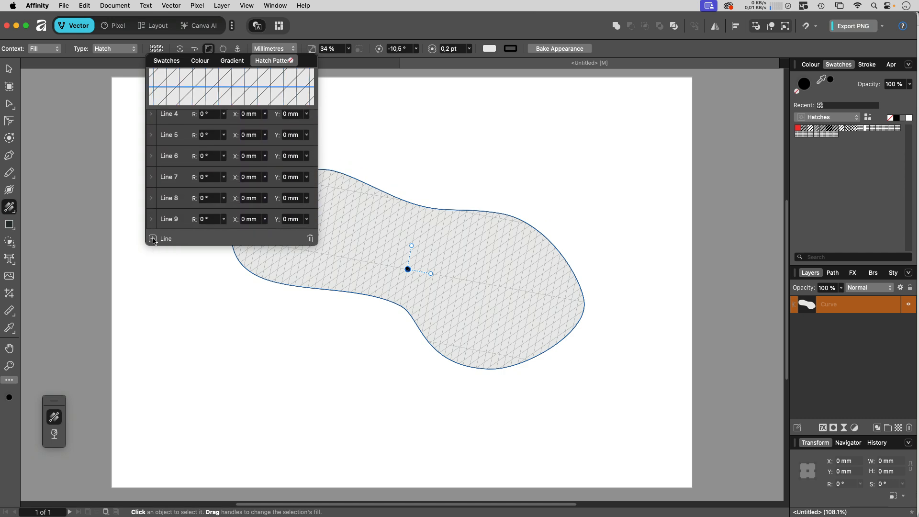
pyautogui.doubleClick(153, 238)
pyautogui.click(153, 239)
pyautogui.doubleClick(153, 239)
pyautogui.click(152, 239)
pyautogui.doubleClick(152, 239)
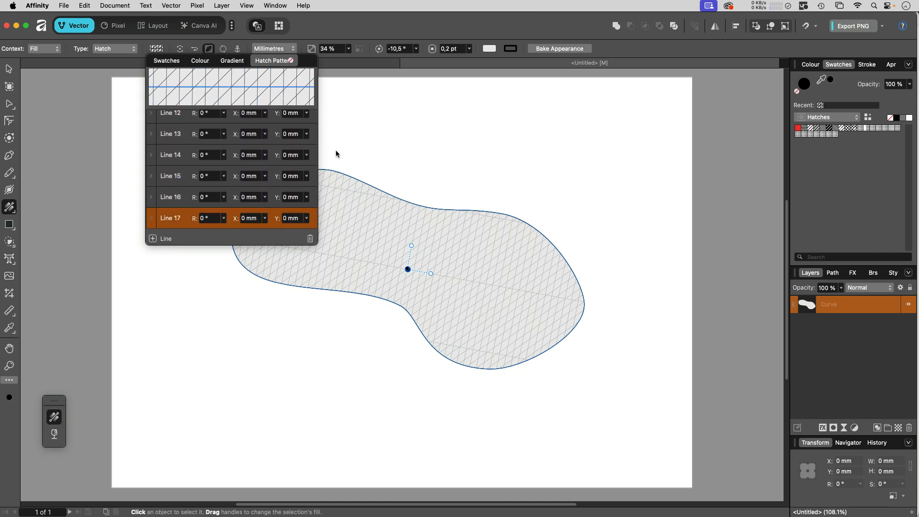
pyautogui.click(360, 28)
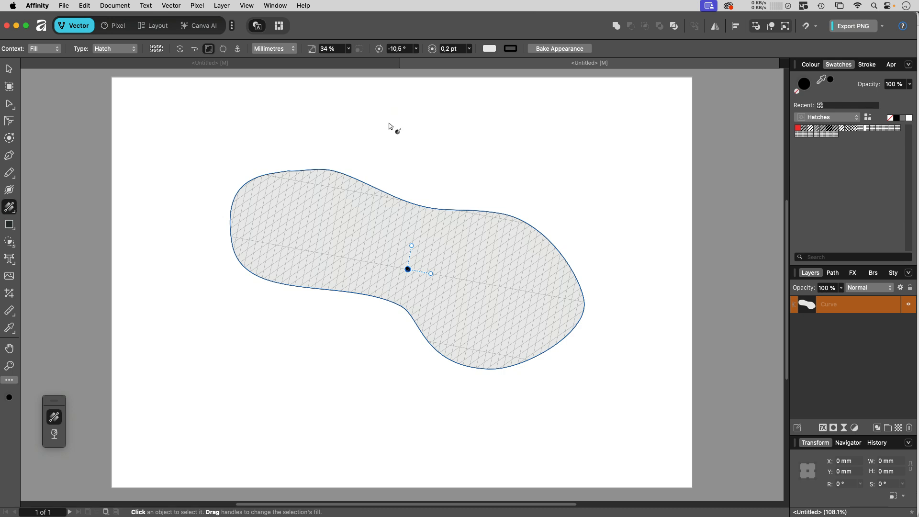
# - In the blank second document, draw grey, red and blue rectangles for the tile
pyautogui.click(303, 66)
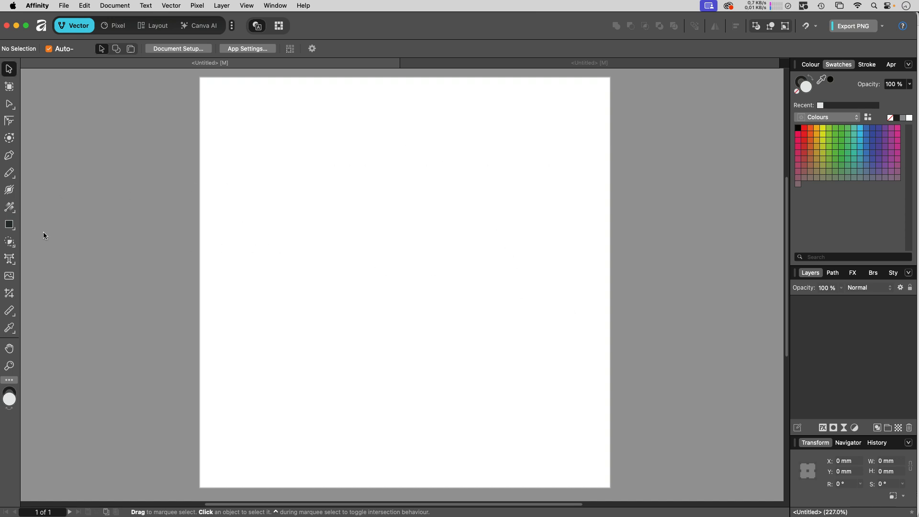
pyautogui.click(10, 225)
pyautogui.moveTo(325, 144); pyautogui.dragTo(396, 195)
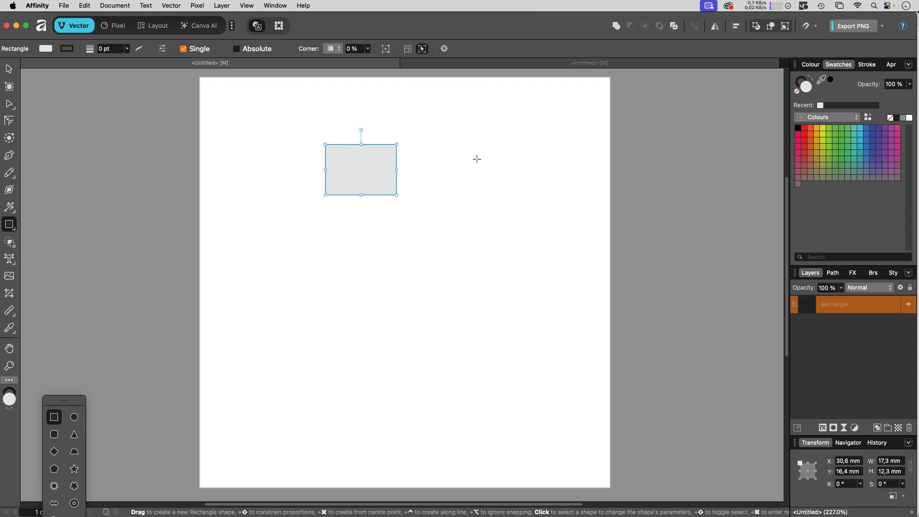
pyautogui.moveTo(468, 120); pyautogui.dragTo(537, 172)
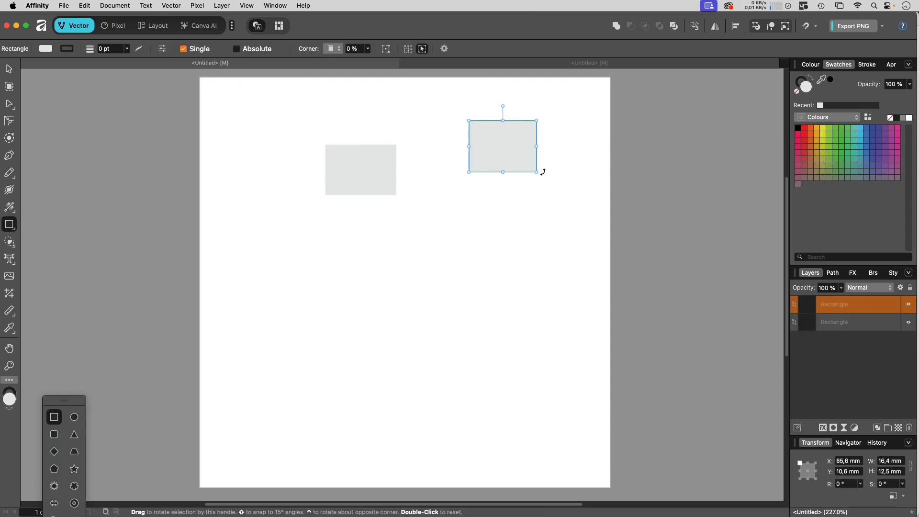
pyautogui.click(804, 146)
pyautogui.moveTo(308, 236); pyautogui.dragTo(397, 296)
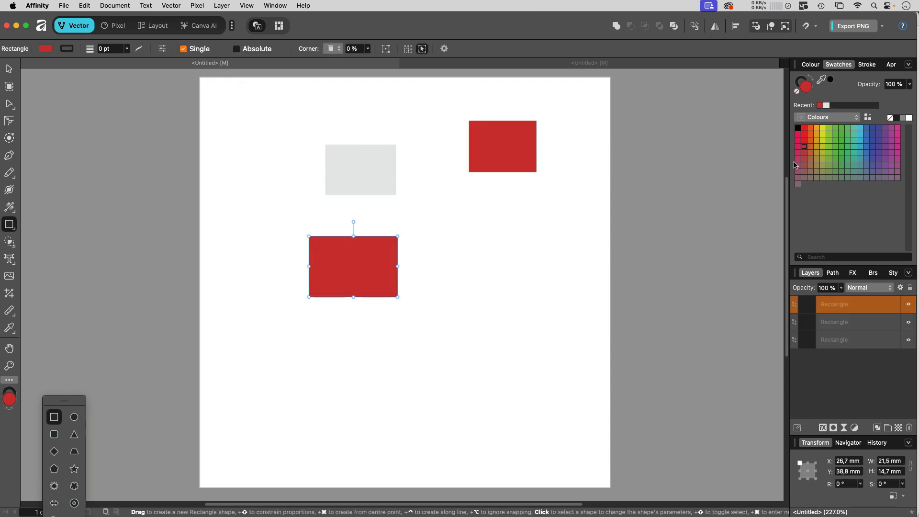
pyautogui.click(860, 147)
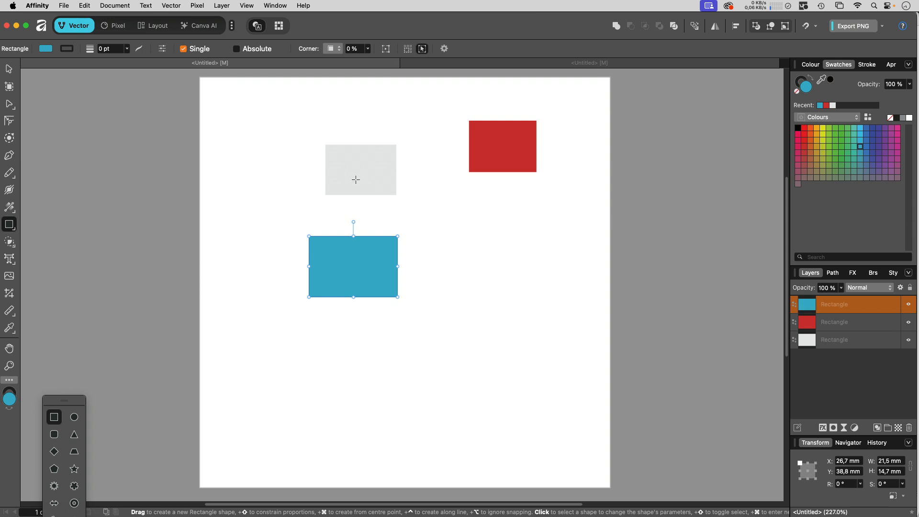
pyautogui.moveTo(468, 226); pyautogui.dragTo(543, 294)
pyautogui.moveTo(259, 337); pyautogui.dragTo(370, 419)
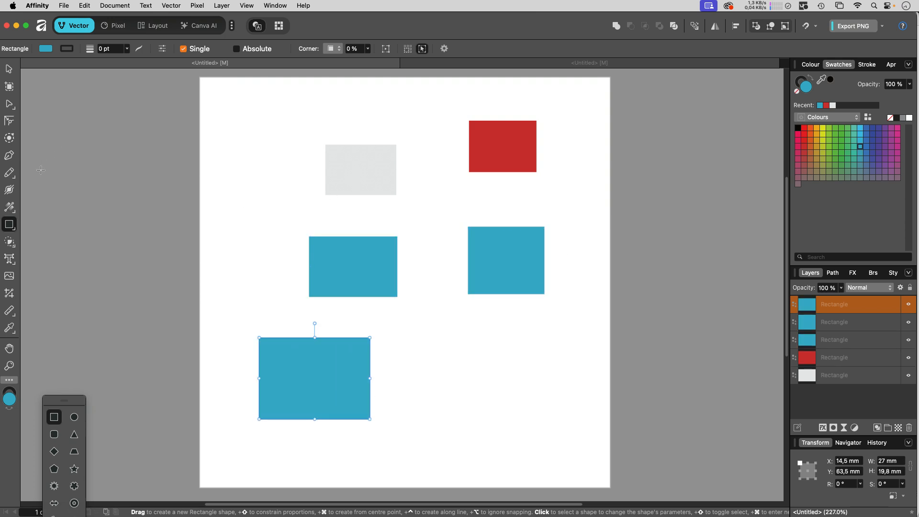
# - Draw a blue double star on the left page edge and duplicate it onto the right edge
pyautogui.rightClick(9, 224)
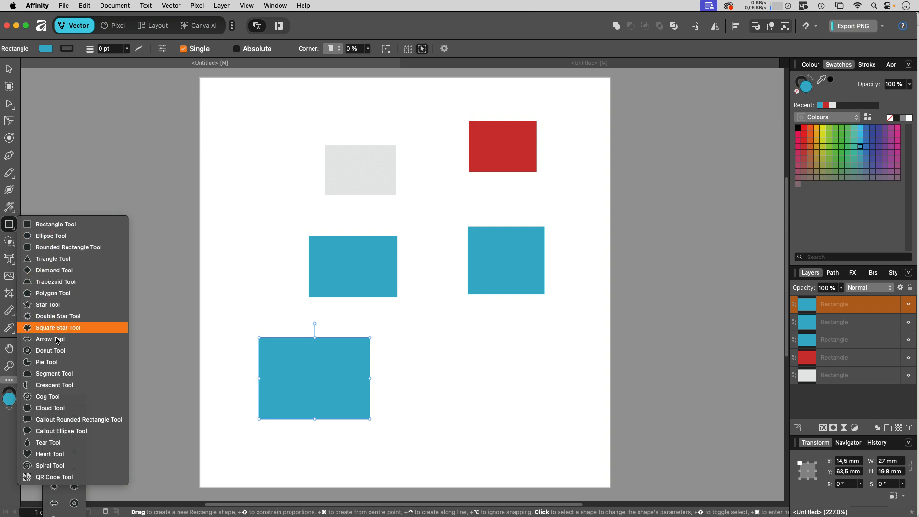
pyautogui.click(57, 316)
pyautogui.moveTo(179, 194); pyautogui.dragTo(271, 287)
pyautogui.press('v')
pyautogui.moveTo(232, 245); pyautogui.dragTo(220, 233)
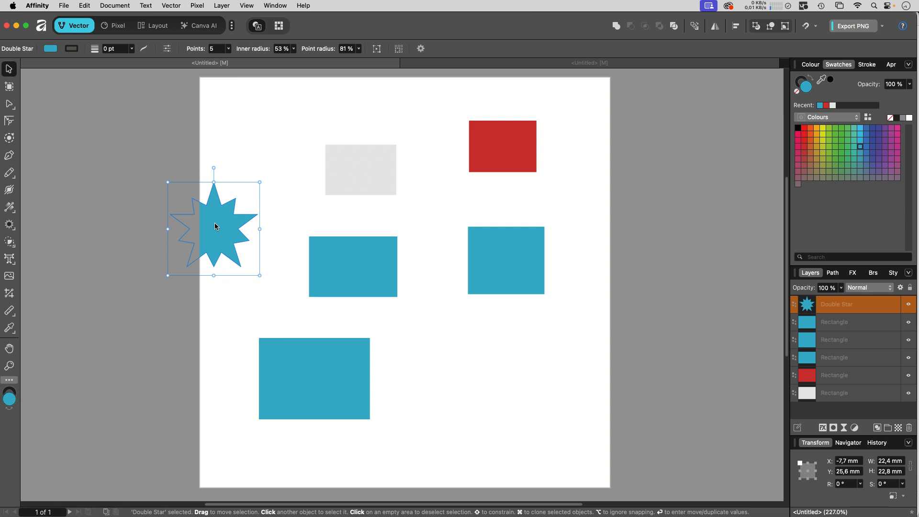
pyautogui.moveTo(215, 226); pyautogui.dragTo(626, 213)
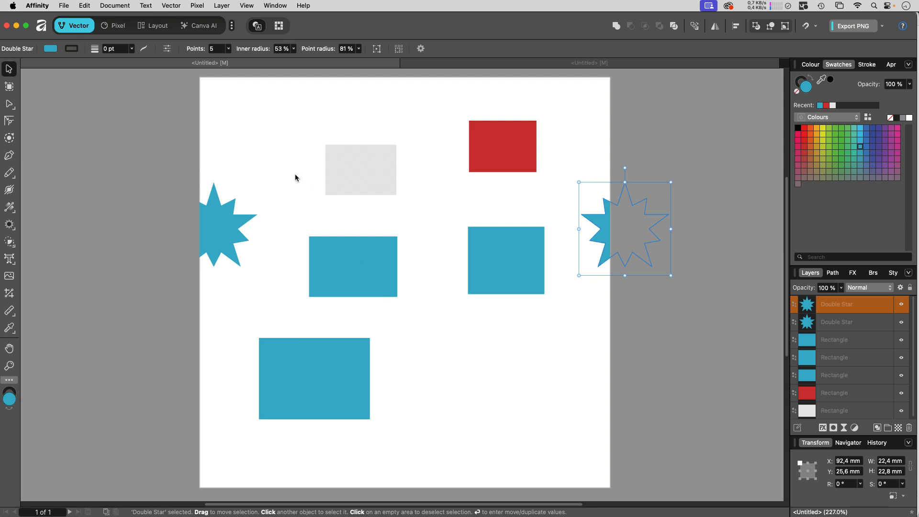
# - Export the tile page as a PNG image file
pyautogui.click(64, 7)
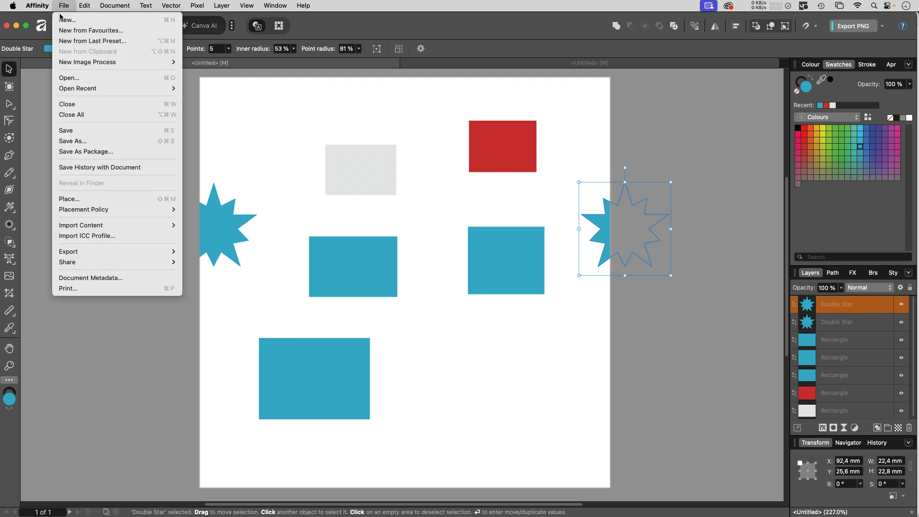
pyautogui.moveTo(76, 252)
pyautogui.click(219, 252)
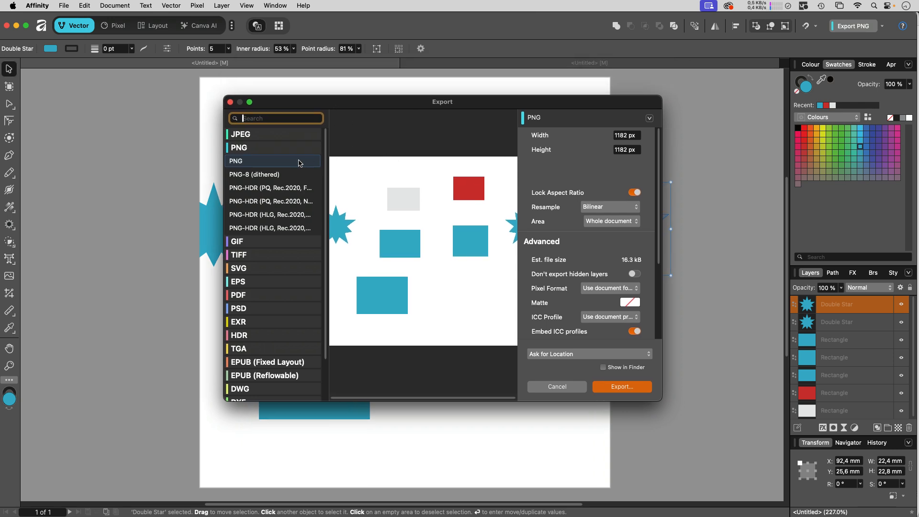
pyautogui.click(270, 164)
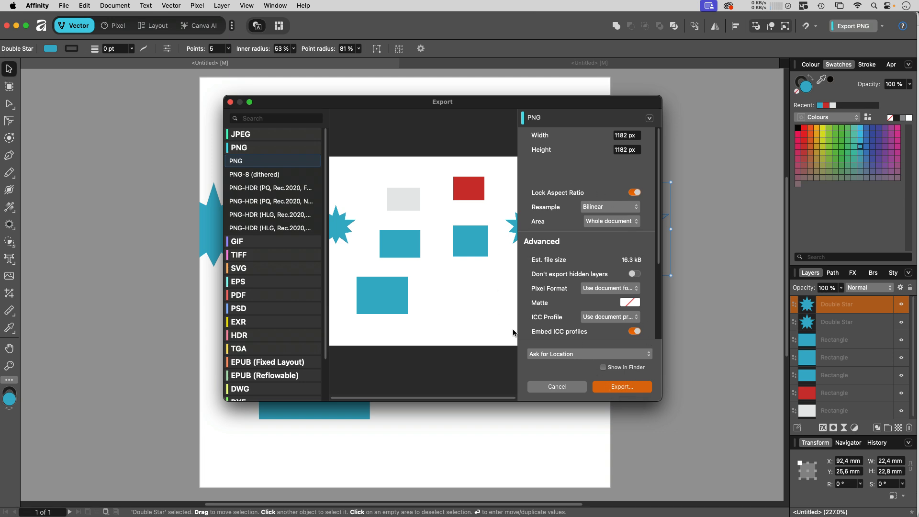
pyautogui.click(634, 387)
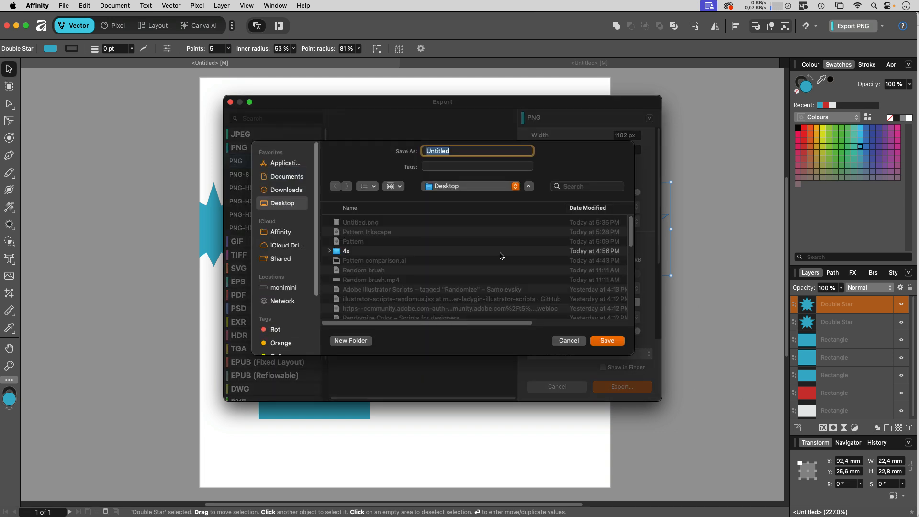
pyautogui.press('Return')
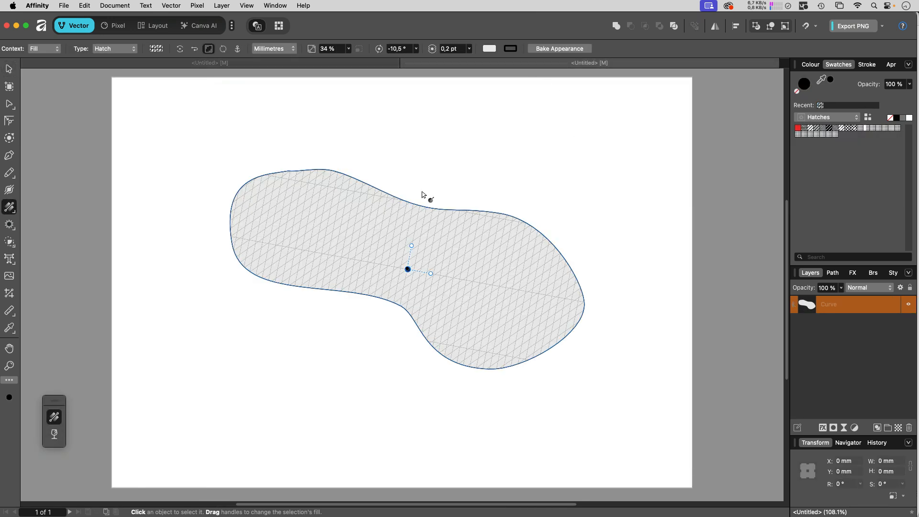
# - Change the blob's fill type to Bitmap using the exported Pattern.png
pyautogui.click(9, 69)
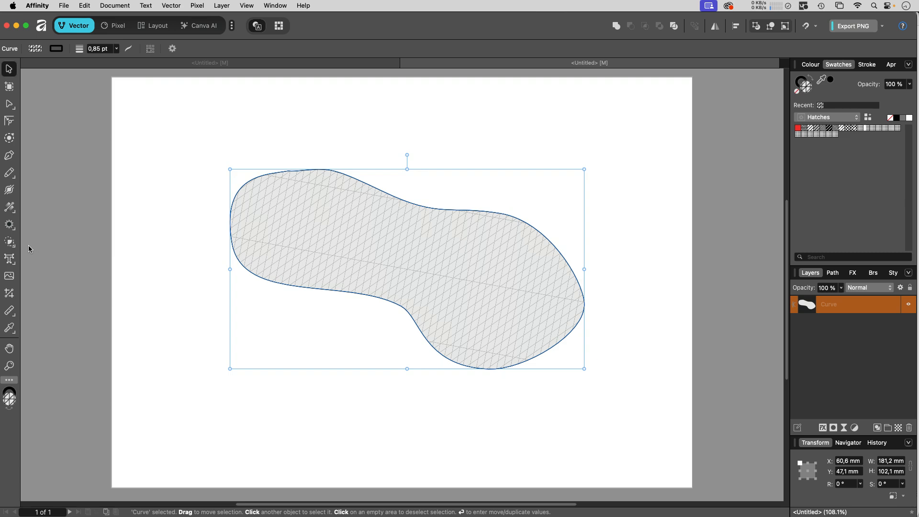
pyautogui.press('g')
pyautogui.click(119, 50)
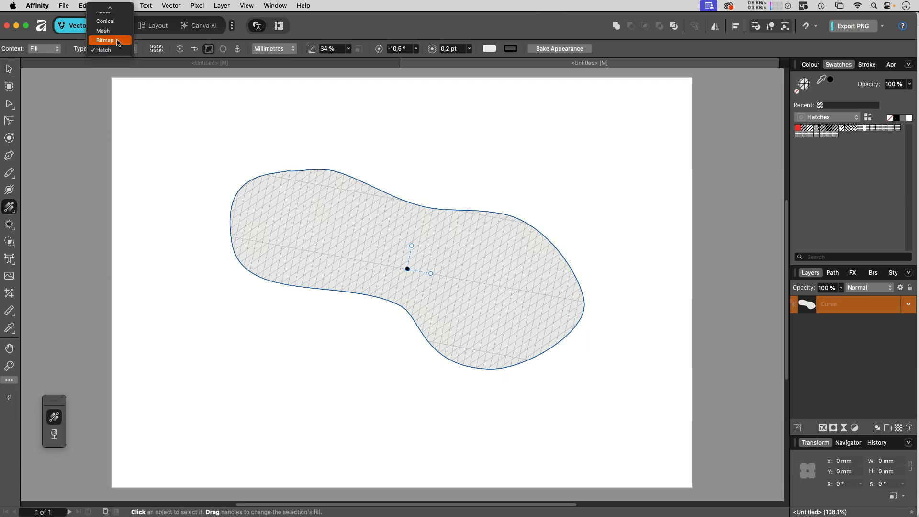
pyautogui.click(118, 41)
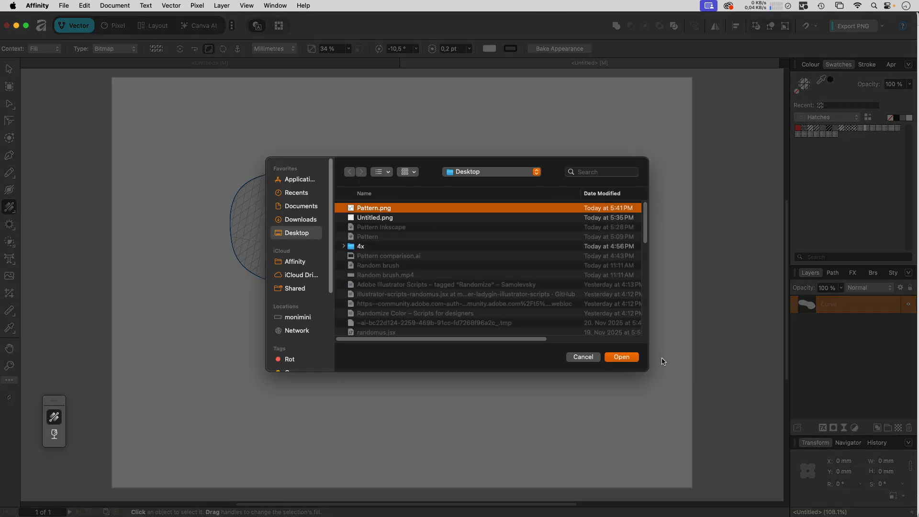
pyautogui.click(621, 357)
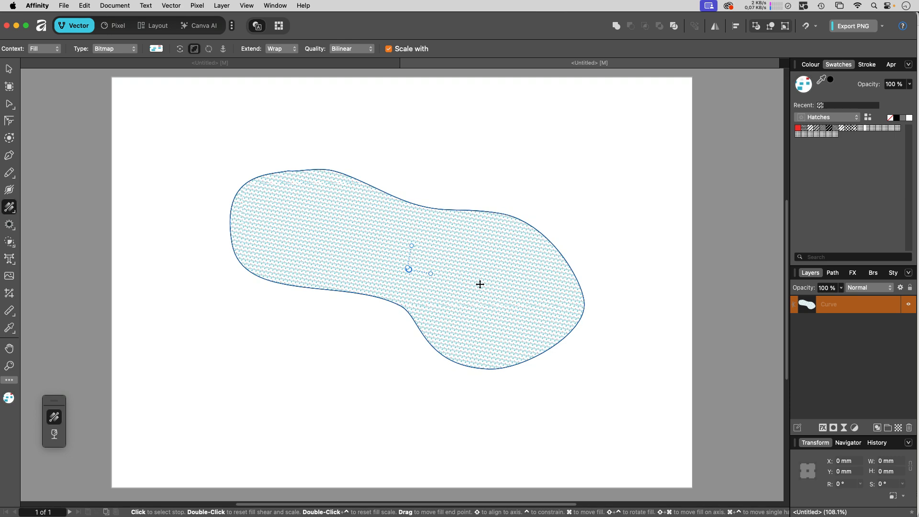
# - Reset the bitmap fill's scale, then enlarge the Pattern.png fill inside the blob
pyautogui.doubleClick(410, 246)
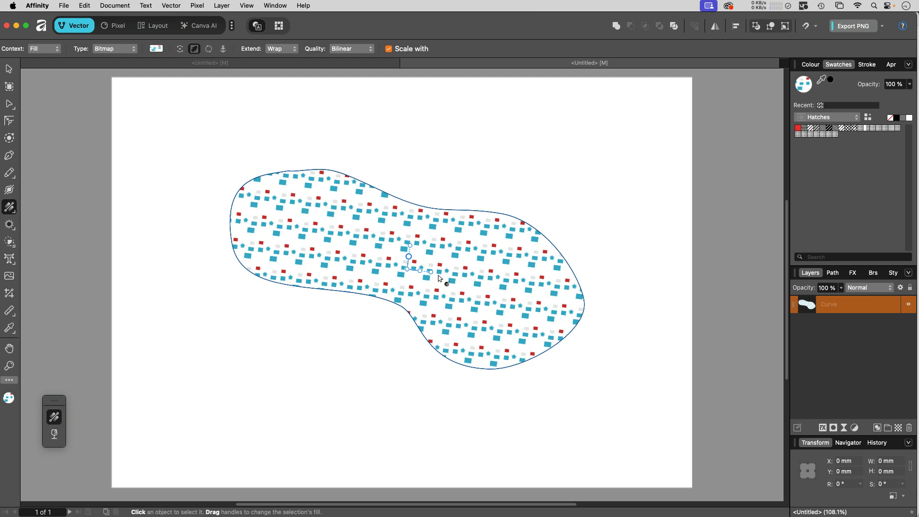
pyautogui.moveTo(431, 272); pyautogui.dragTo(480, 278)
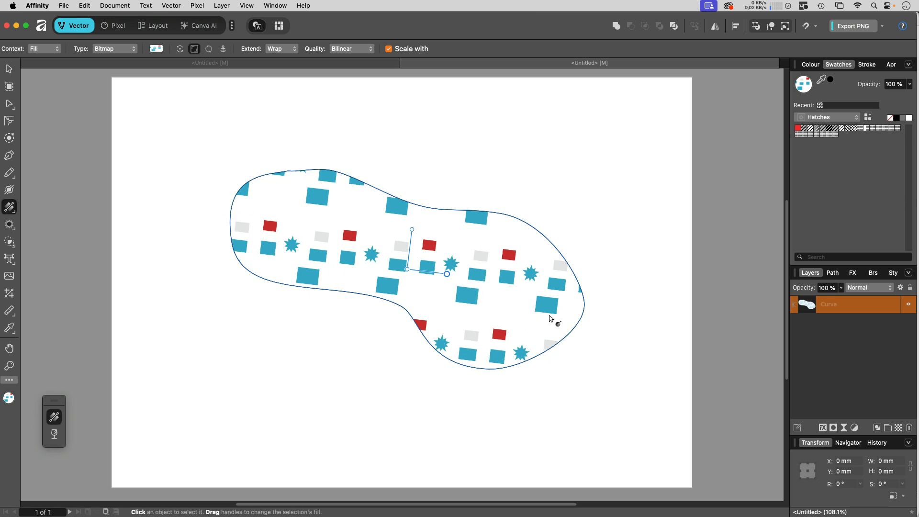
pyautogui.moveTo(309, 513)
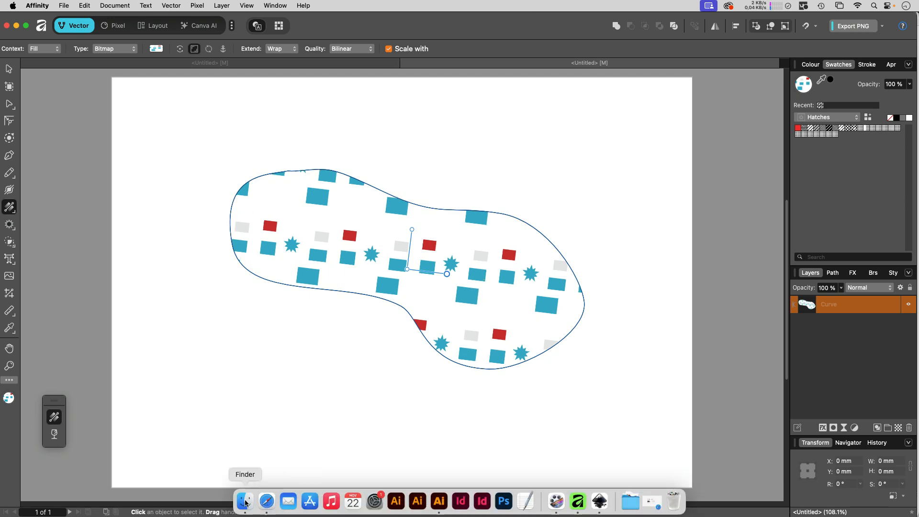